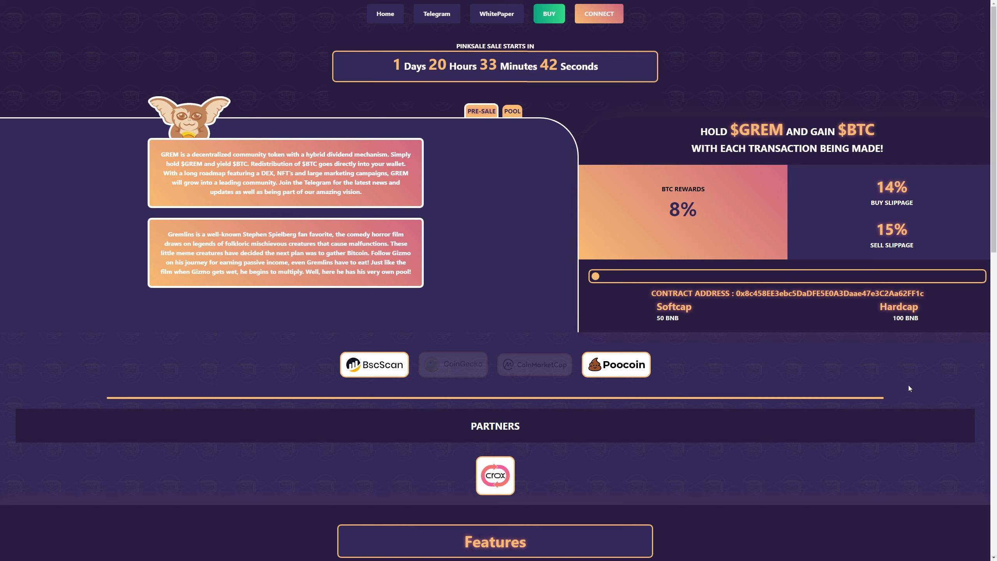
scroll(755, 317, down, 2)
scroll(756, 317, down, 3)
scroll(772, 322, down, 2)
scroll(771, 306, down, 1)
scroll(771, 305, down, 1)
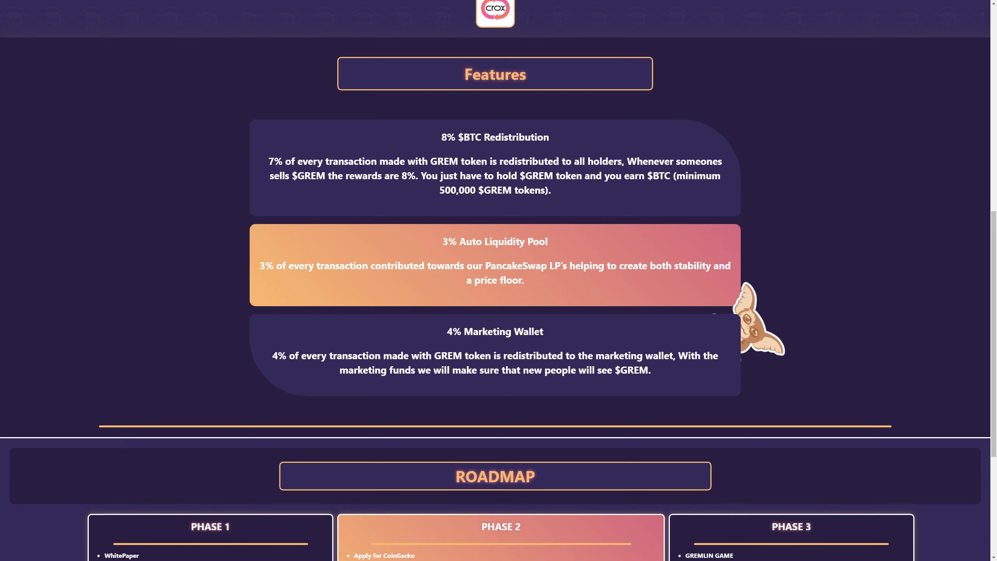
scroll(653, 241, down, 2)
scroll(654, 243, down, 1)
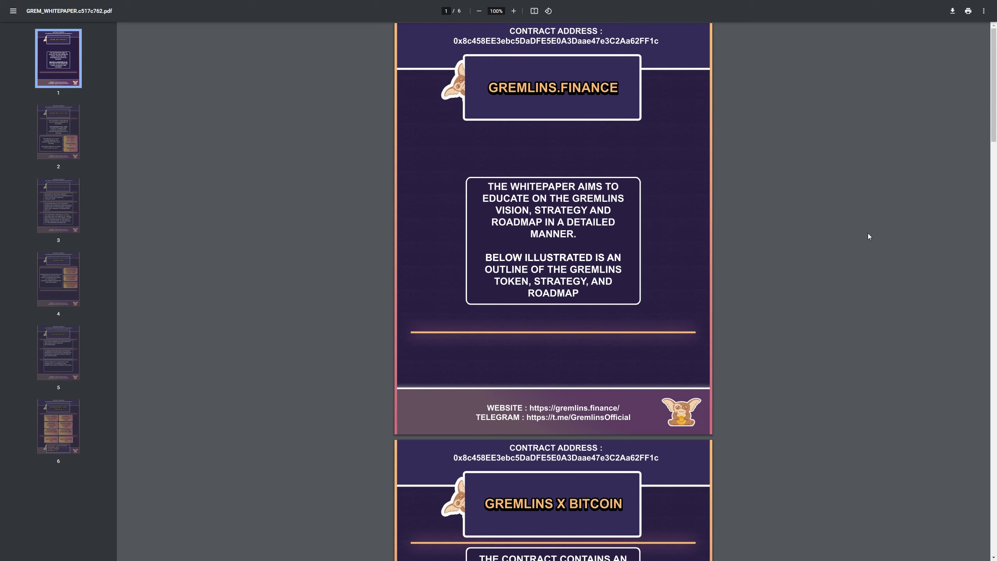
scroll(727, 86, down, 3)
scroll(709, 168, down, 3)
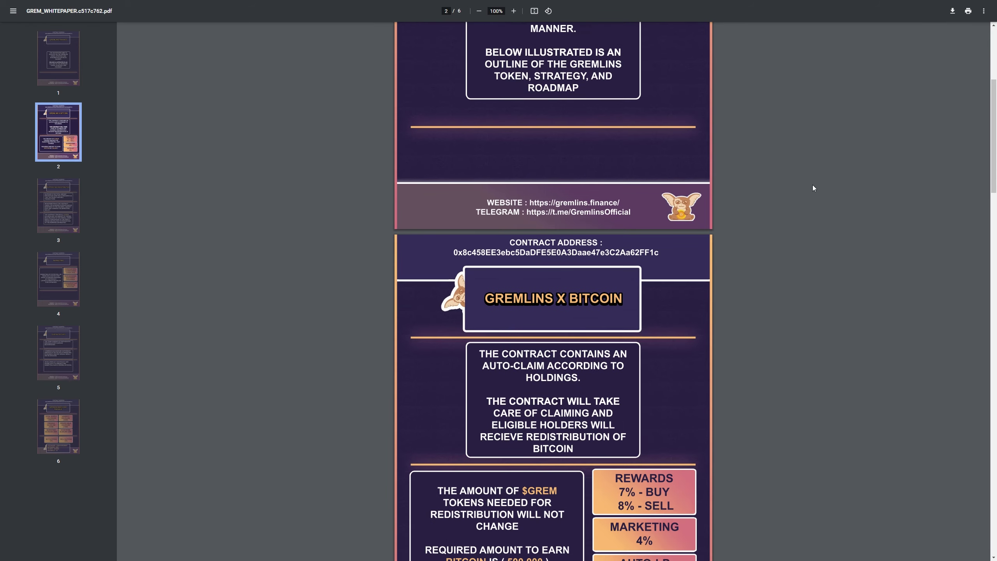
scroll(813, 185, down, 3)
scroll(844, 228, down, 2)
scroll(844, 228, down, 1)
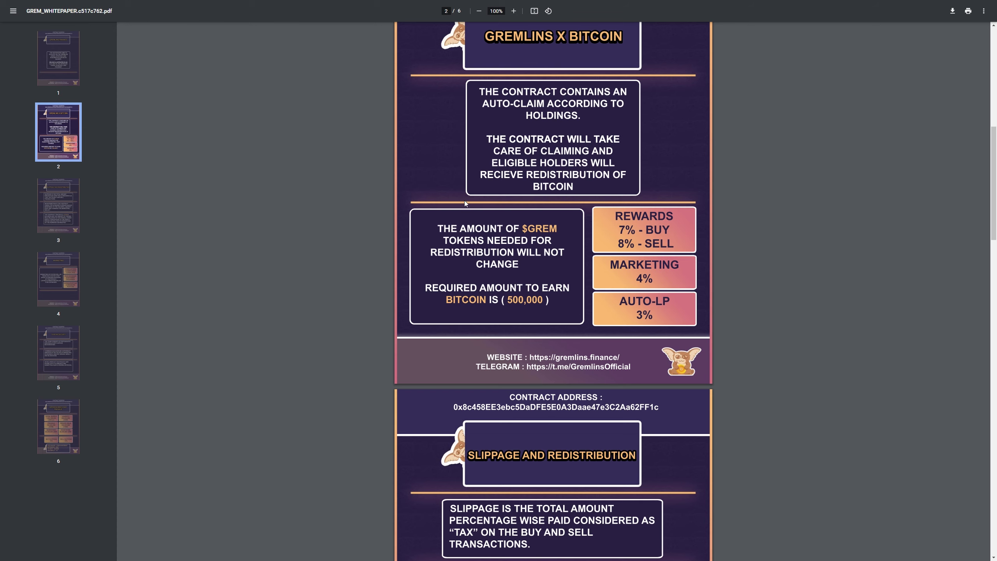
scroll(466, 204, down, 3)
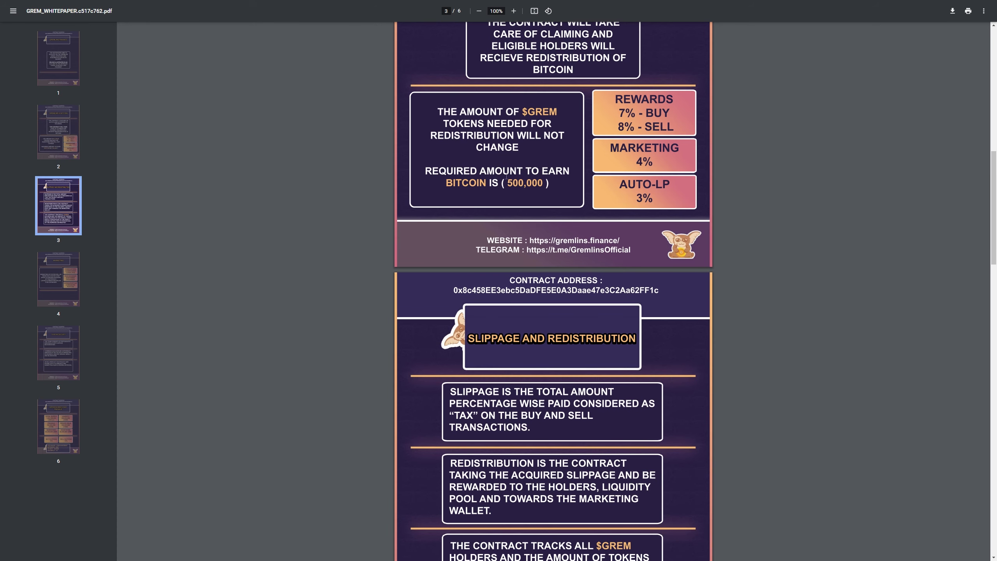
scroll(470, 152, down, 5)
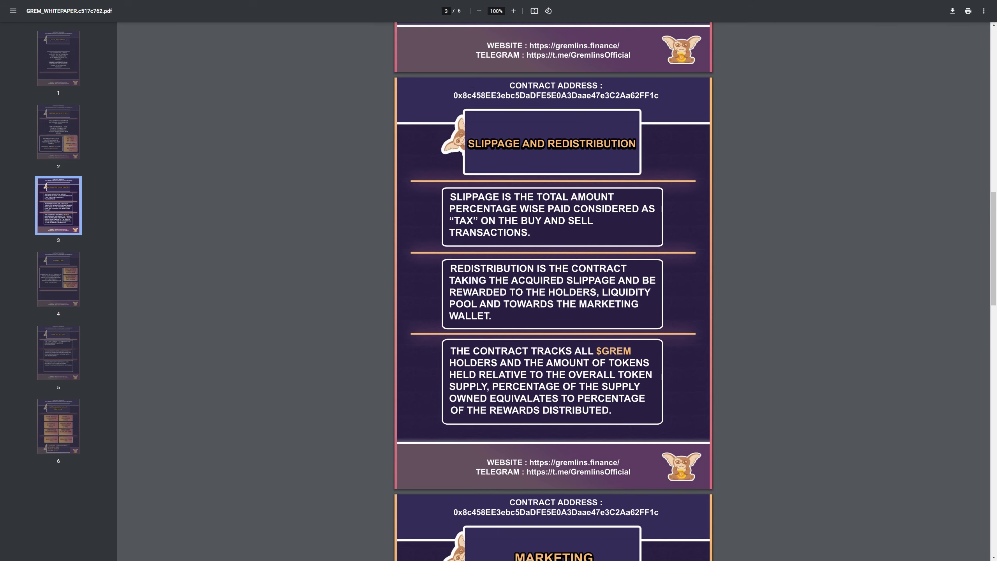
scroll(471, 151, down, 1)
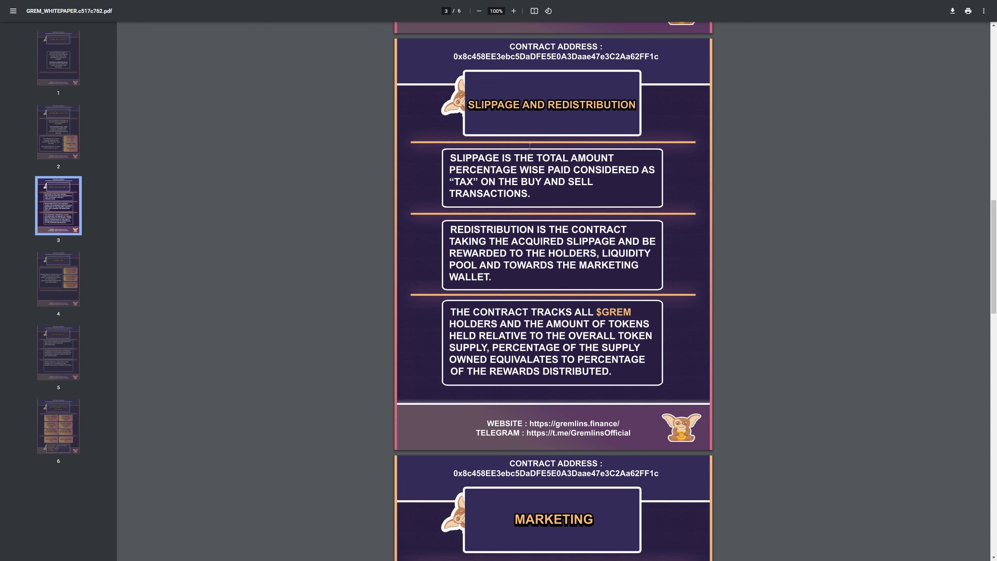
scroll(538, 140, down, 2)
scroll(545, 132, down, 1)
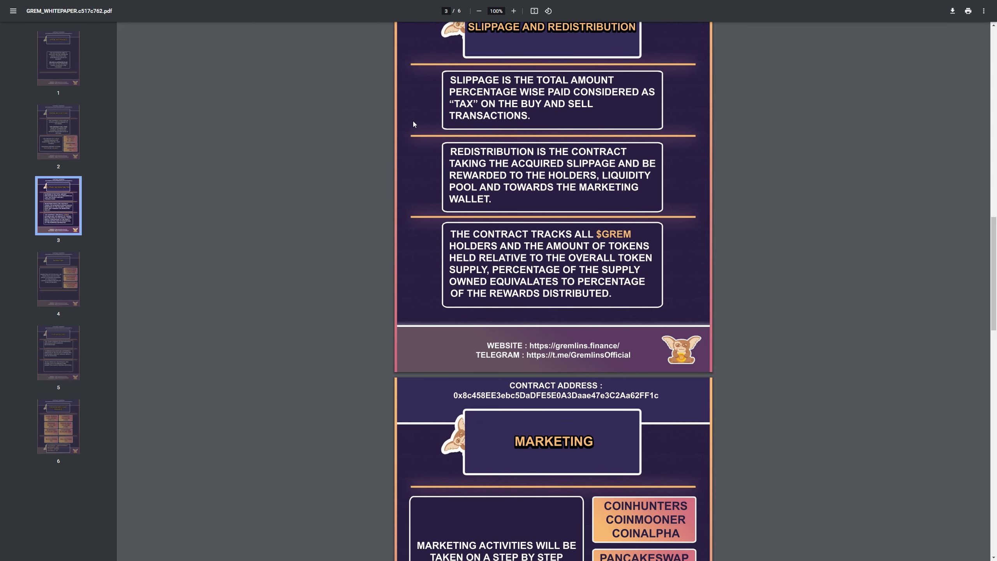
scroll(484, 133, down, 1)
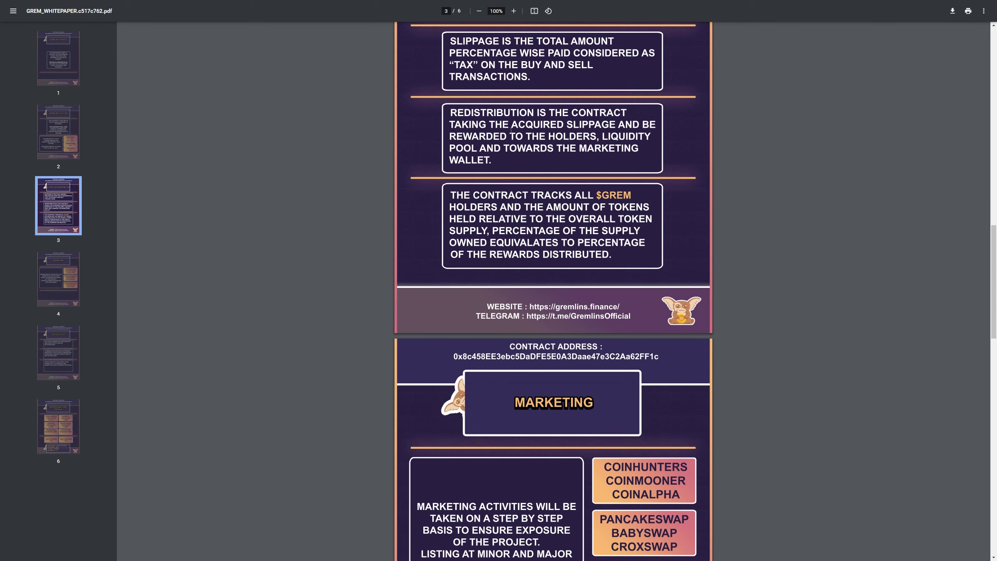
scroll(518, 135, down, 1)
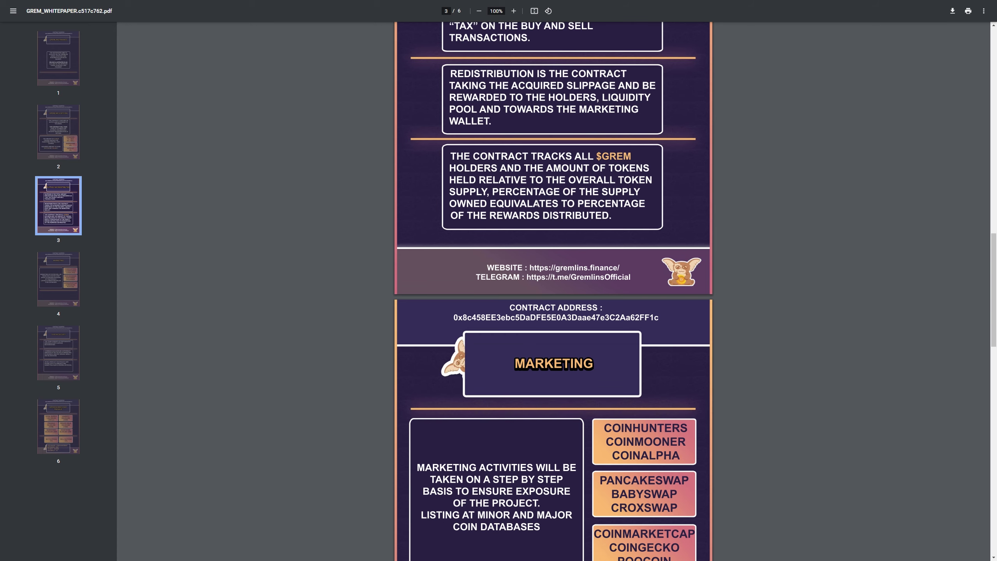
scroll(536, 204, down, 4)
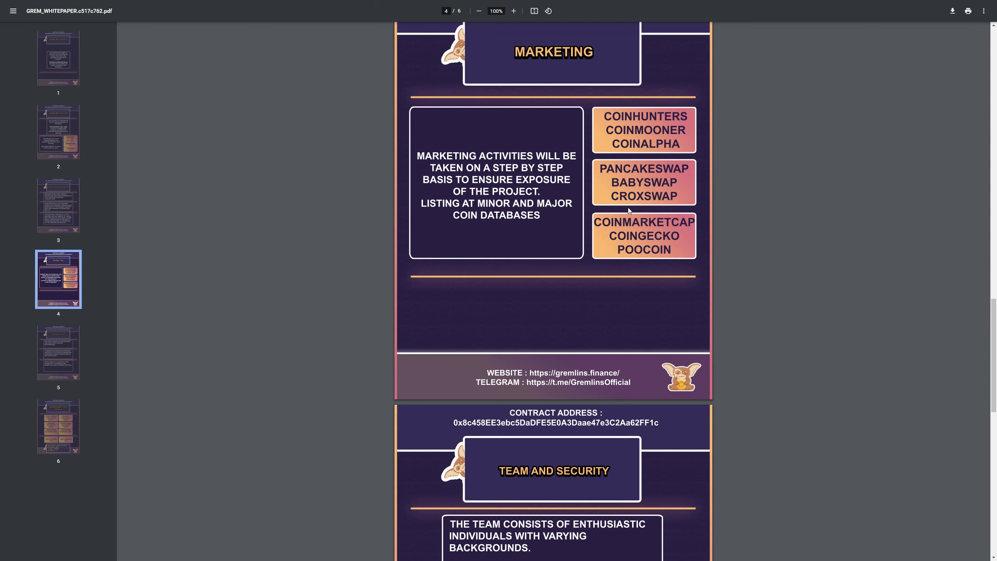
scroll(867, 217, down, 5)
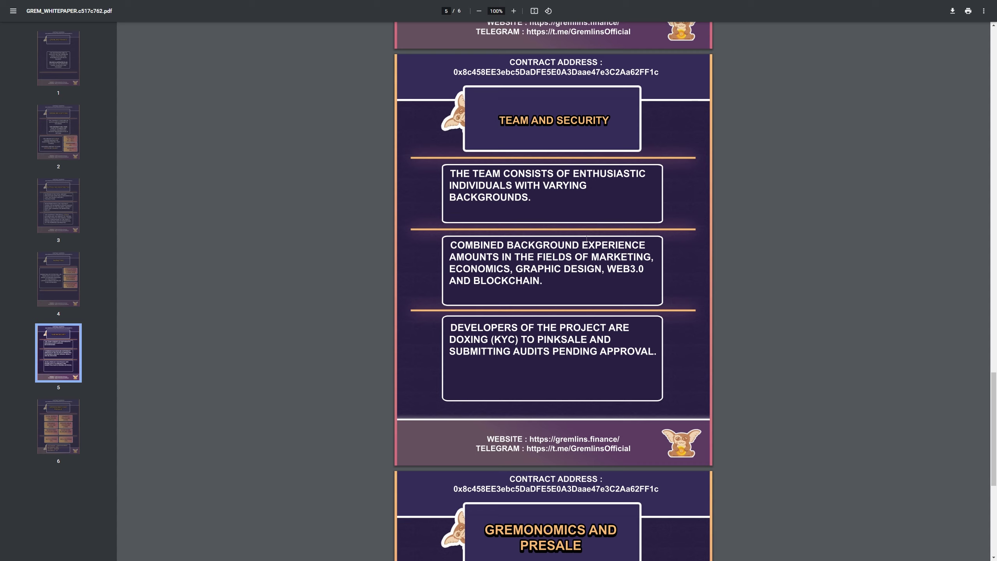
scroll(647, 292, down, 5)
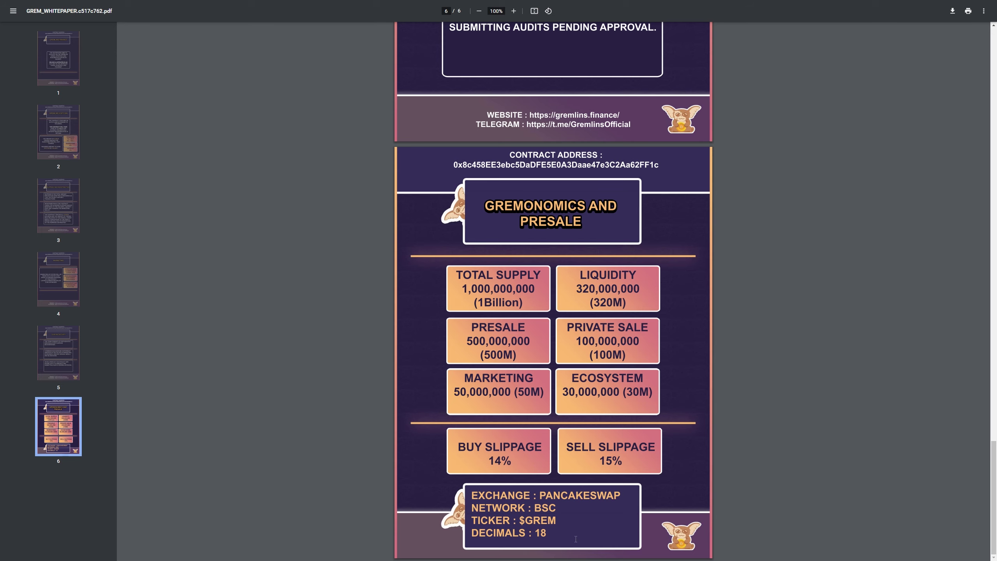
scroll(553, 312, up, 1)
key(ctrl+Tab)
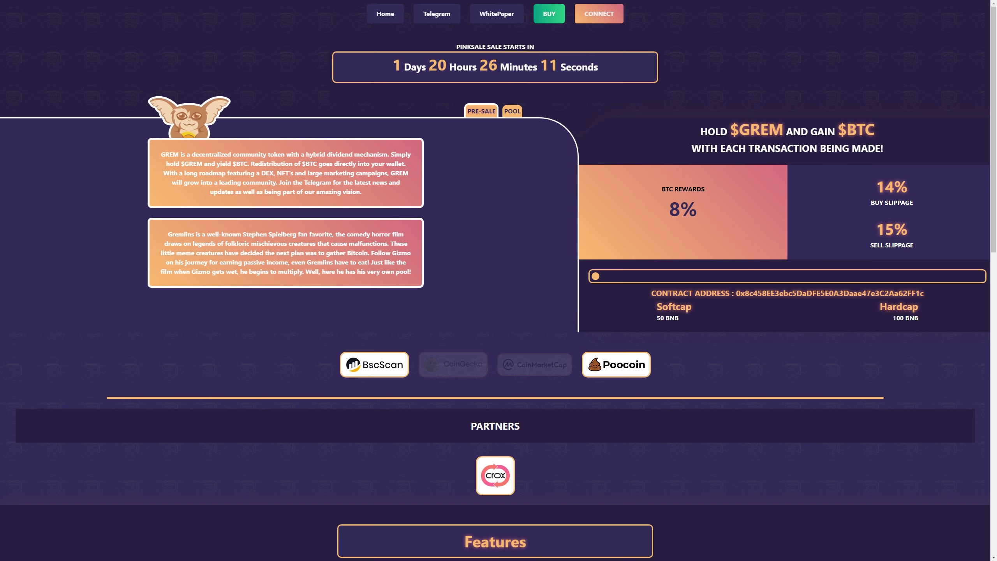